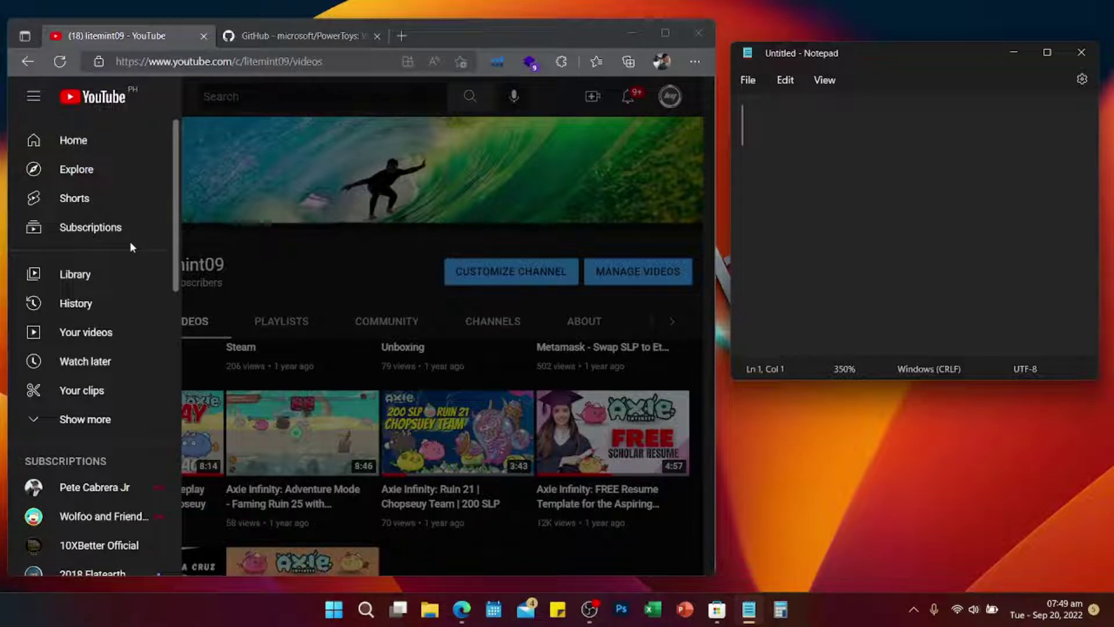
- Capture the Home, Explore and Subscriptions labels as text and paste them into Notepad
key(super+shift+t)
drag(55, 122, 145, 244)
text(Home Explore Subscriptions)
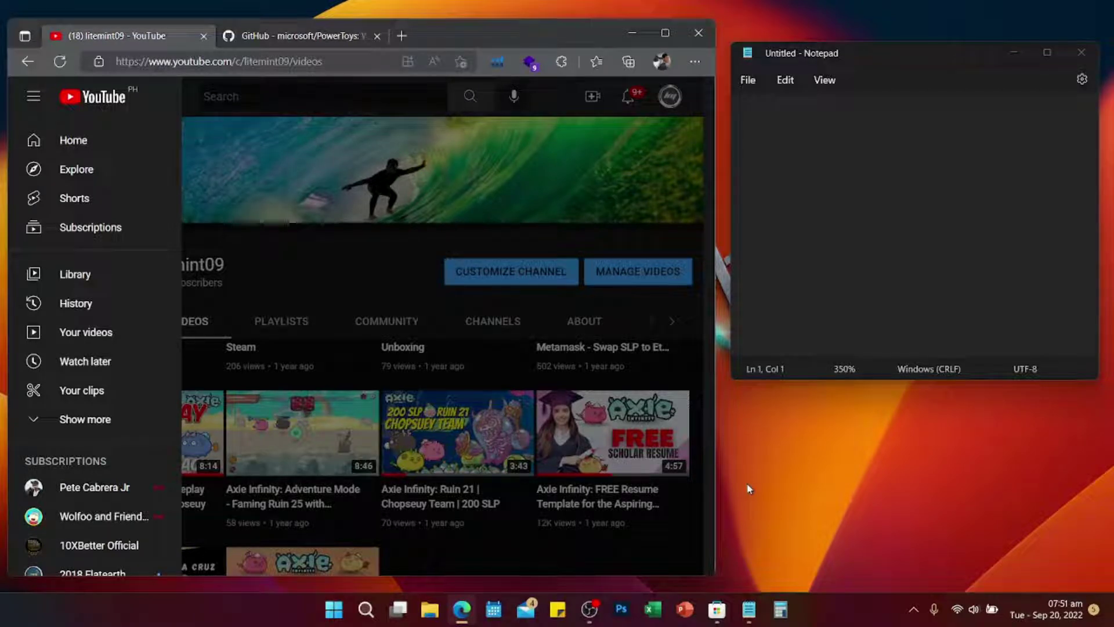
- Bring up the Microsoft PowerToys Store listing and scroll to its description and 4.4 rating
click(716, 610)
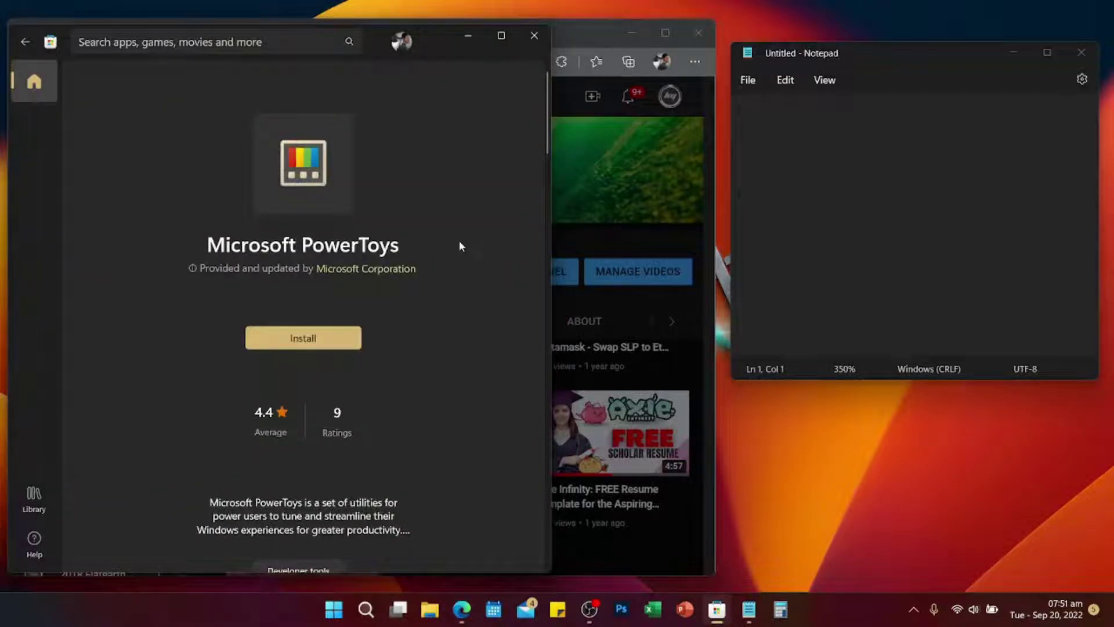
scroll(458, 241, down, 5)
scroll(454, 242, up, 5)
scroll(453, 242, down, 6)
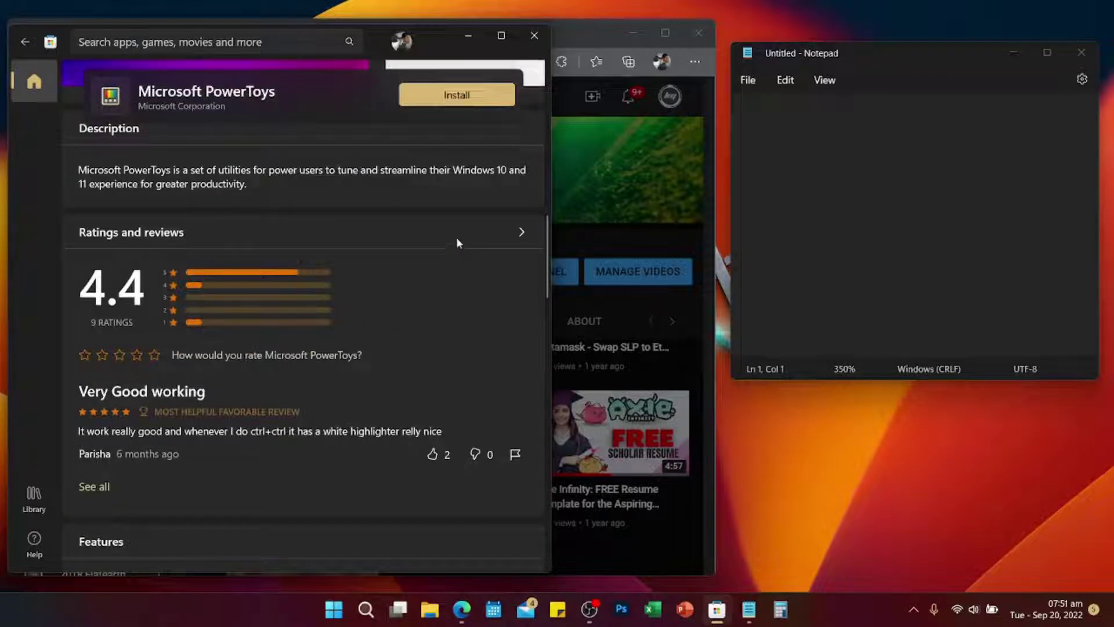
- Browse the GitHub microsoft/PowerToys repository to its latest Release v0.62.1, then return to the Store listing
click(465, 39)
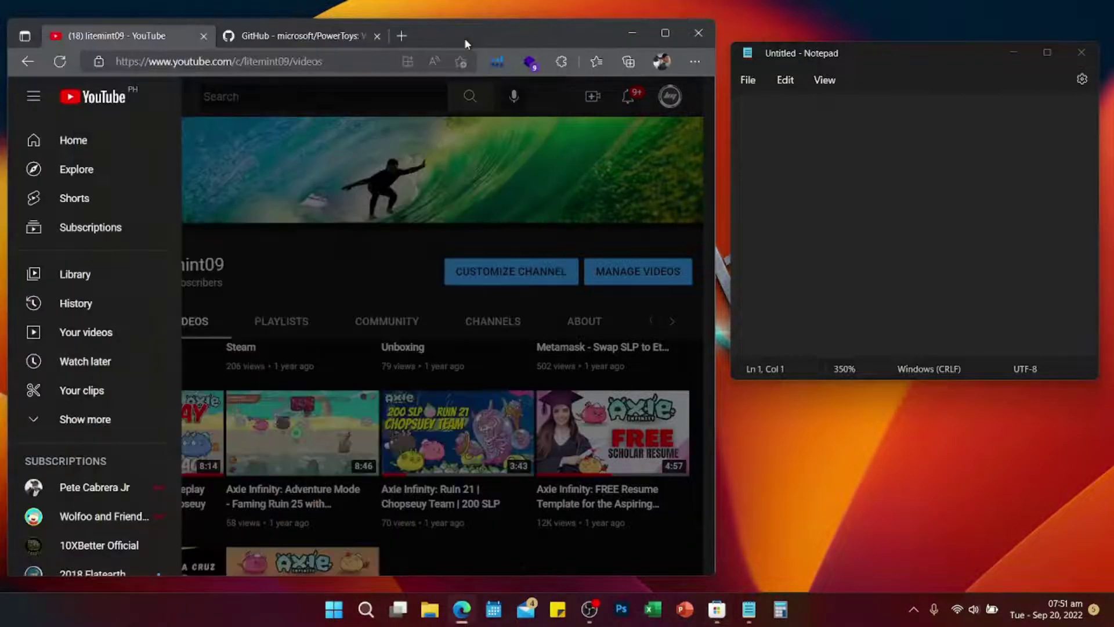
click(294, 35)
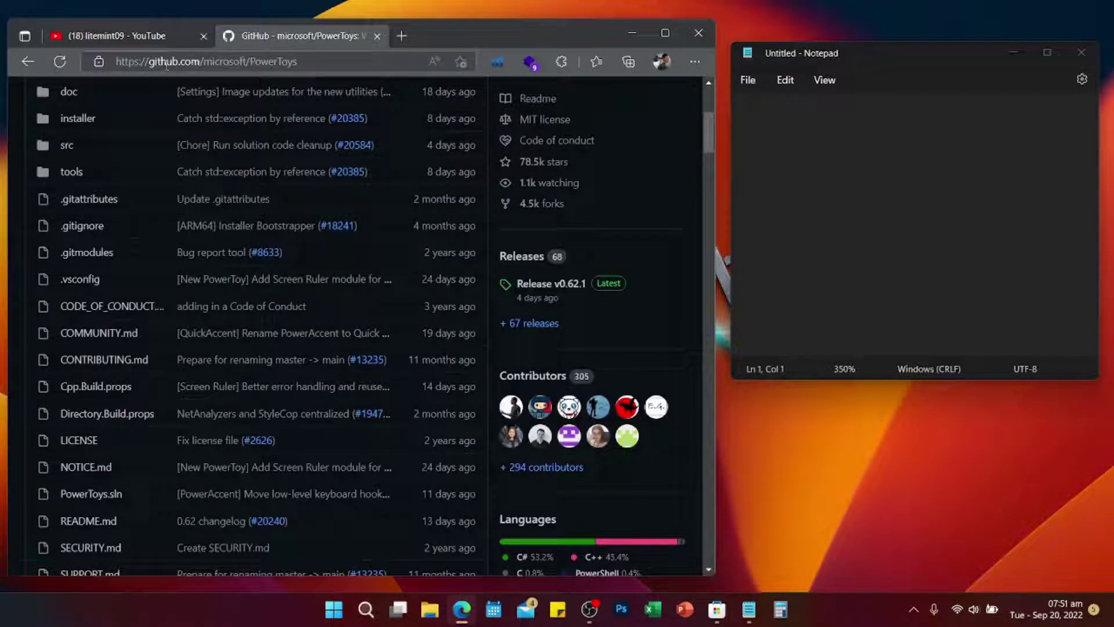
scroll(197, 215, up, 5)
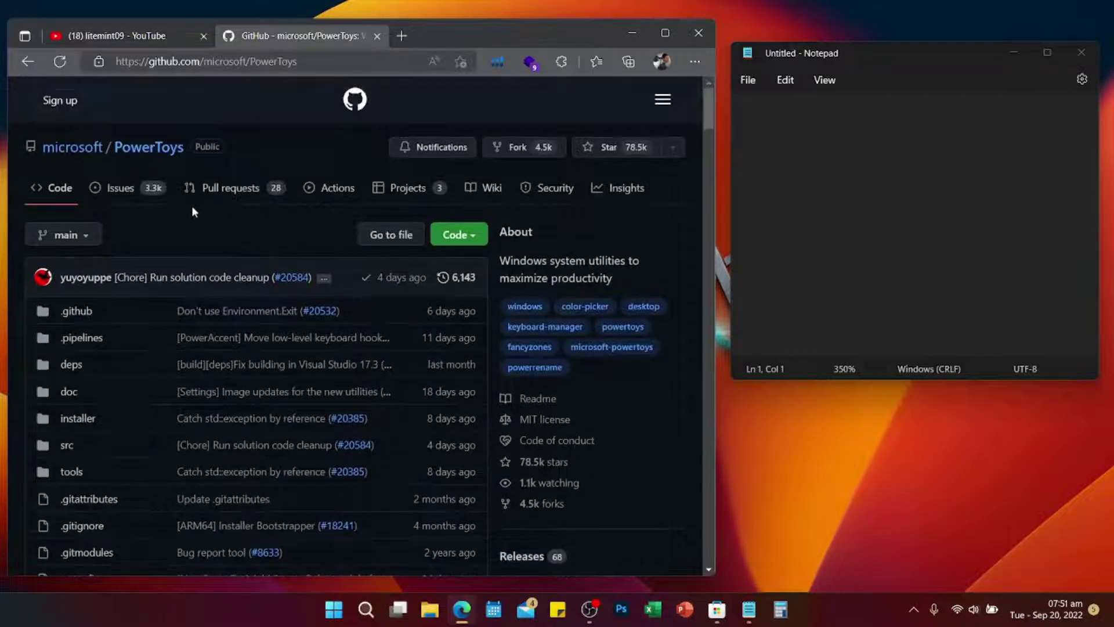
scroll(194, 212, down, 5)
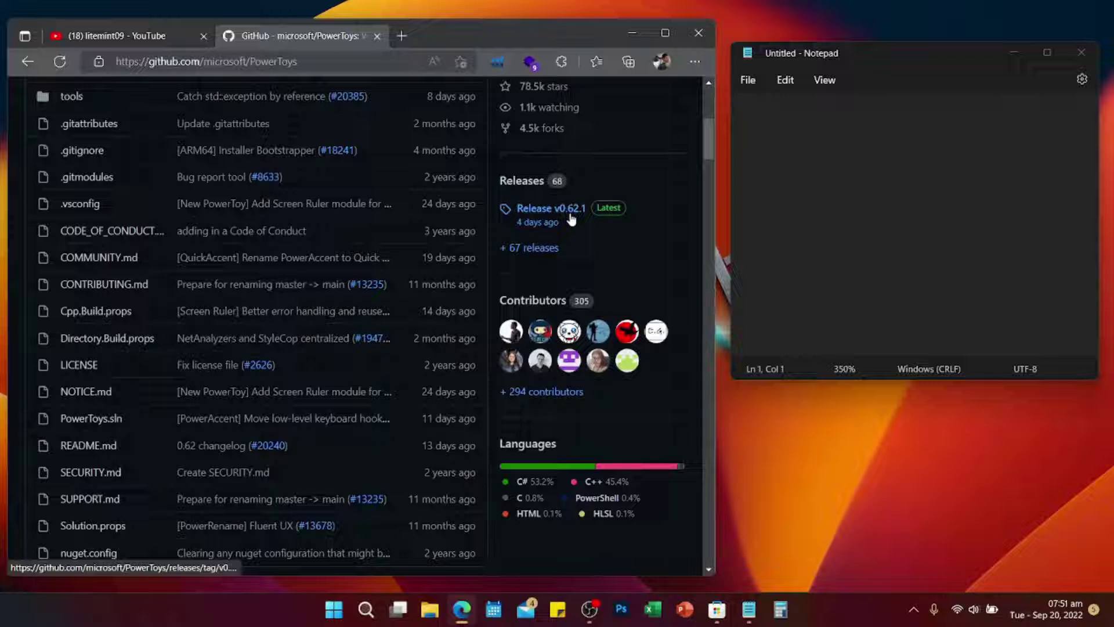
click(717, 610)
- Read the PowerToys listing's what's-new notes, then minimize the Store
scroll(172, 324, up, 6)
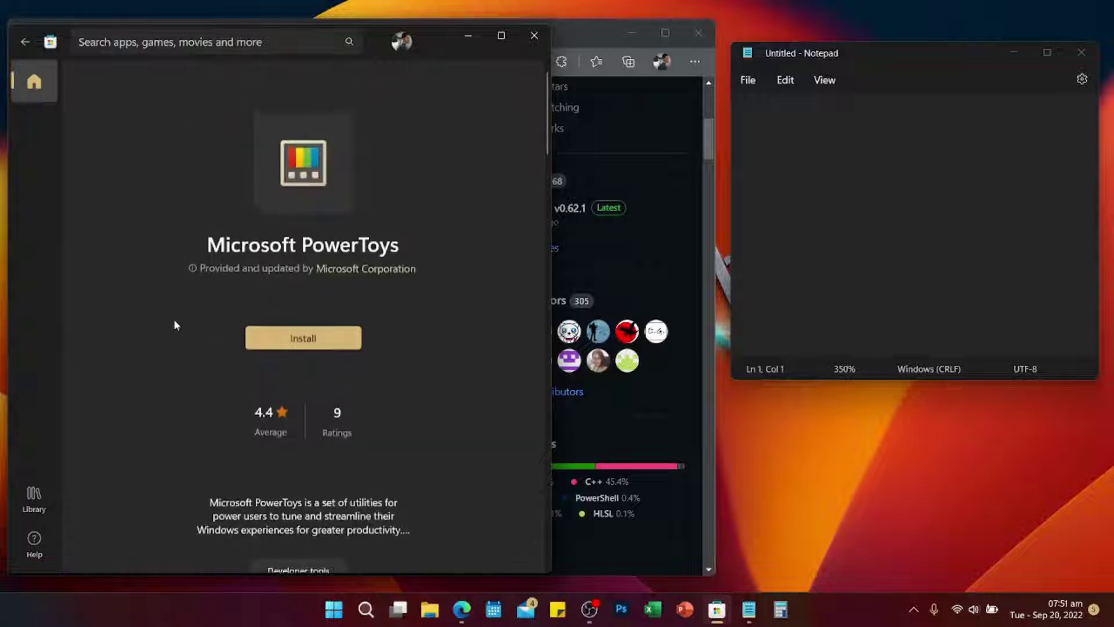
scroll(173, 324, down, 10)
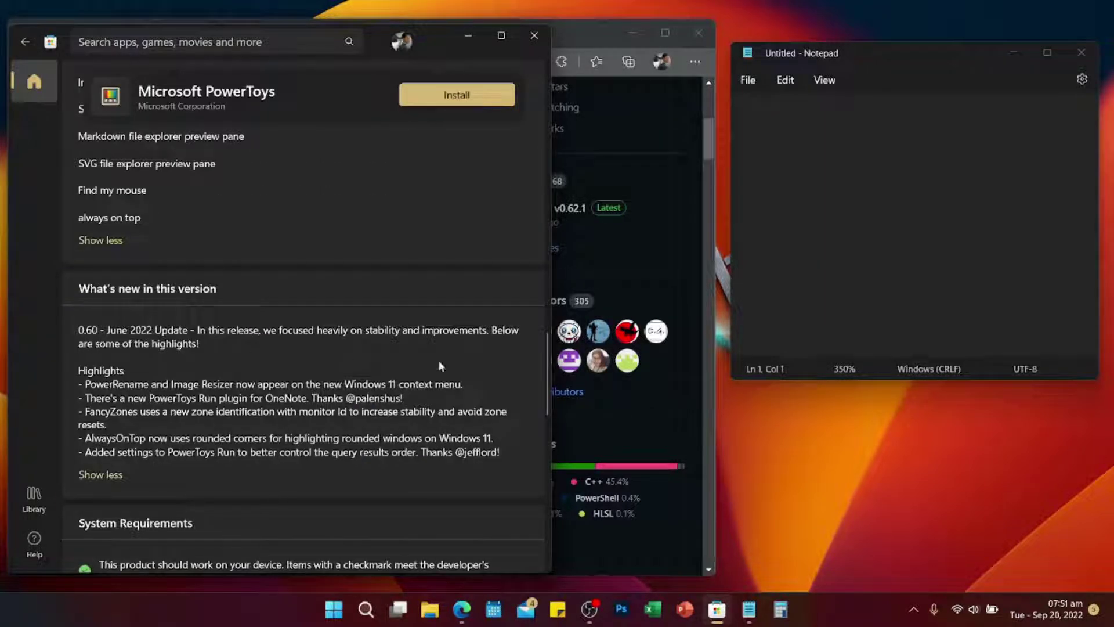
click(467, 40)
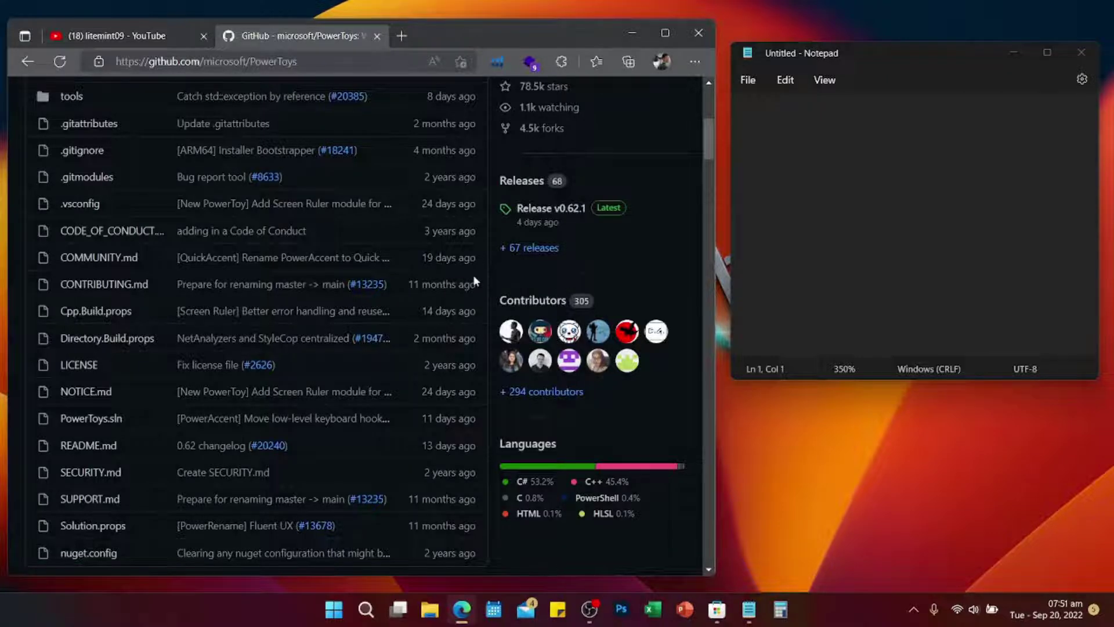
- Scroll the README to Via GitHub with EXE and download PowerToysSetup-0.62.0-x64.exe
scroll(474, 280, down, 10)
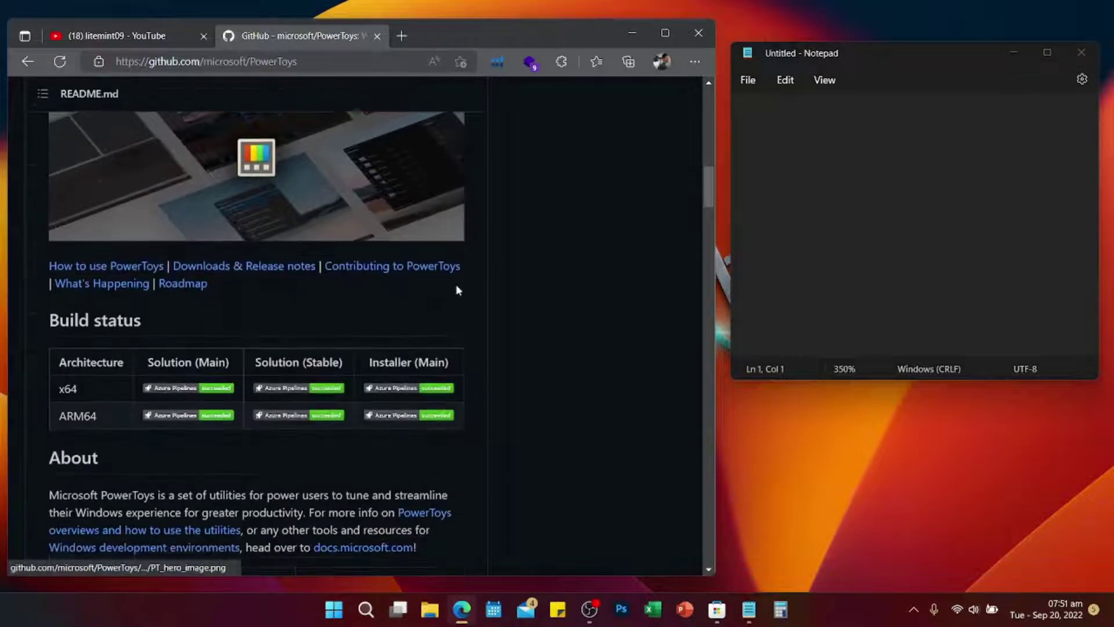
scroll(457, 289, down, 5)
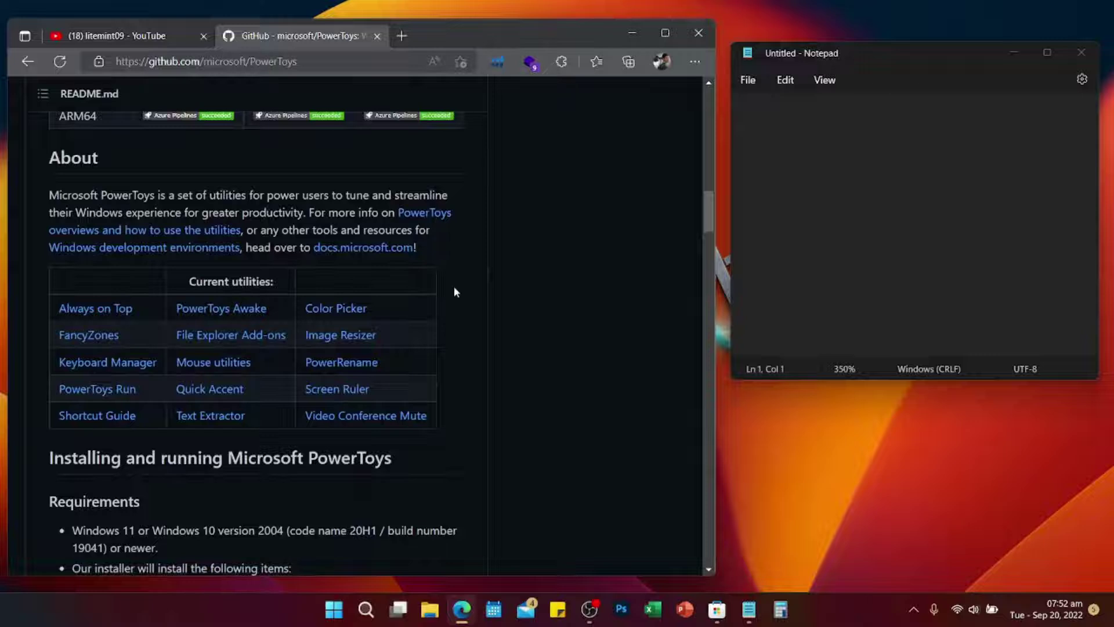
scroll(455, 291, down, 5)
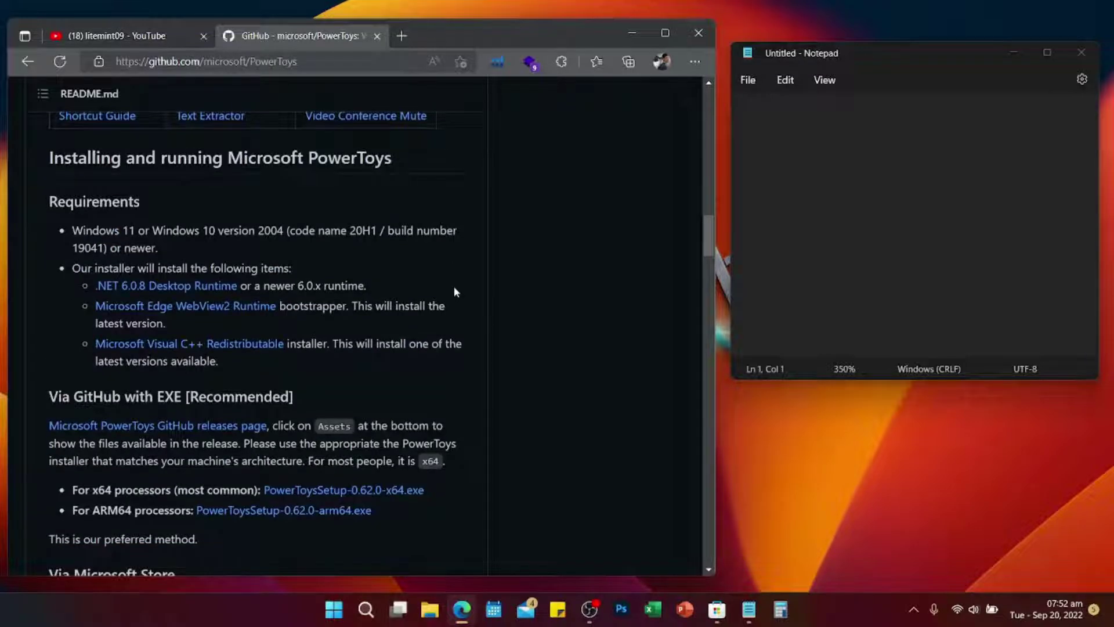
click(290, 492)
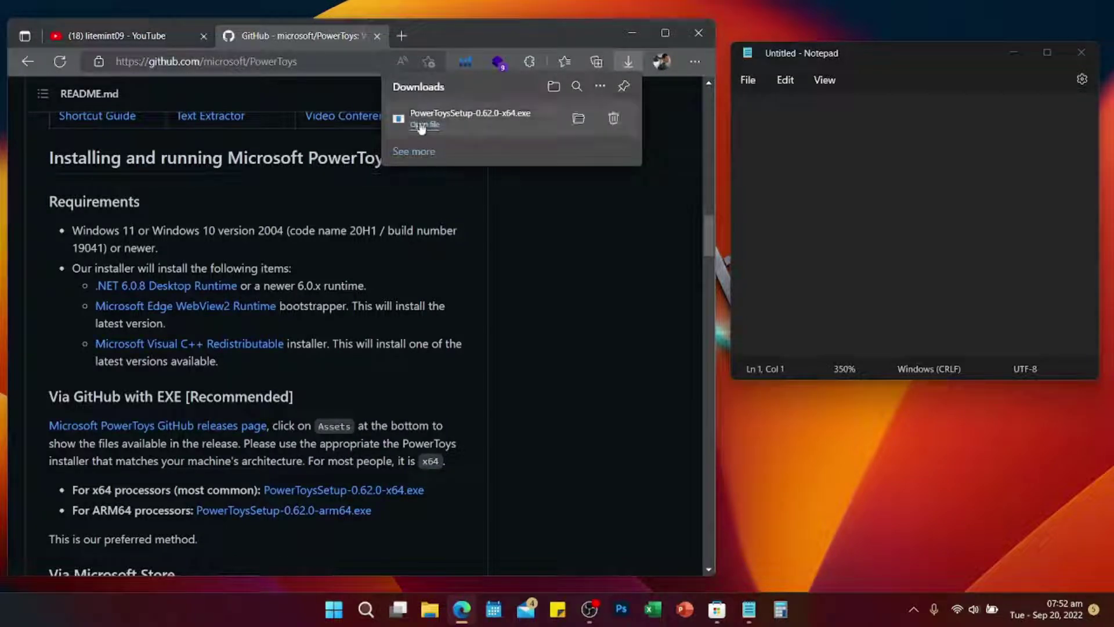
- Run the downloaded installer, then close and confirm cancelling the modify-only setup
click(423, 127)
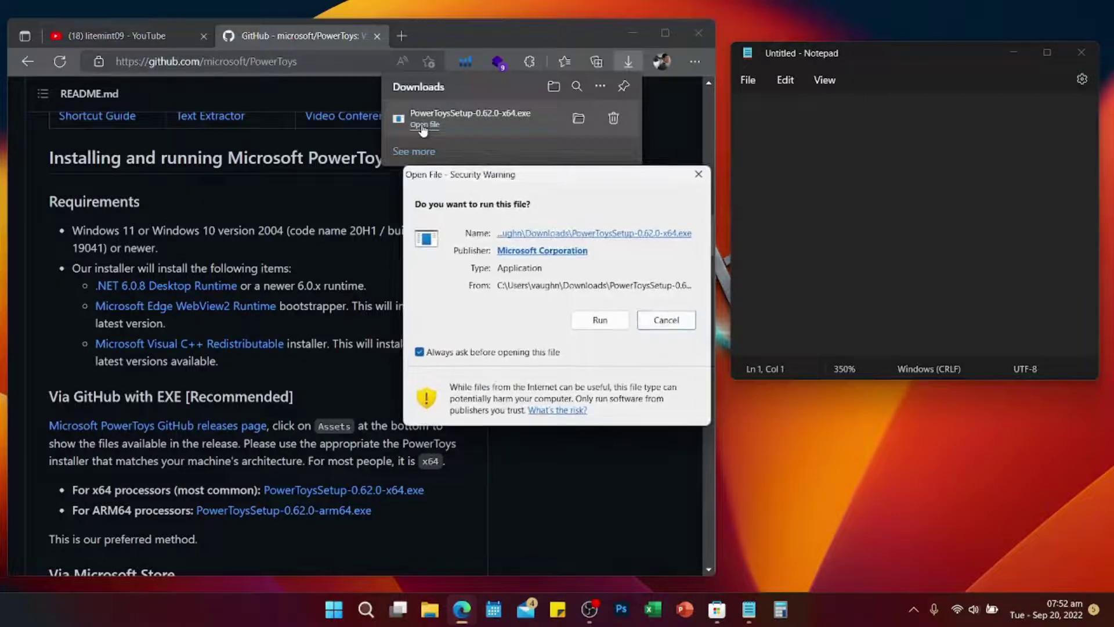
click(602, 320)
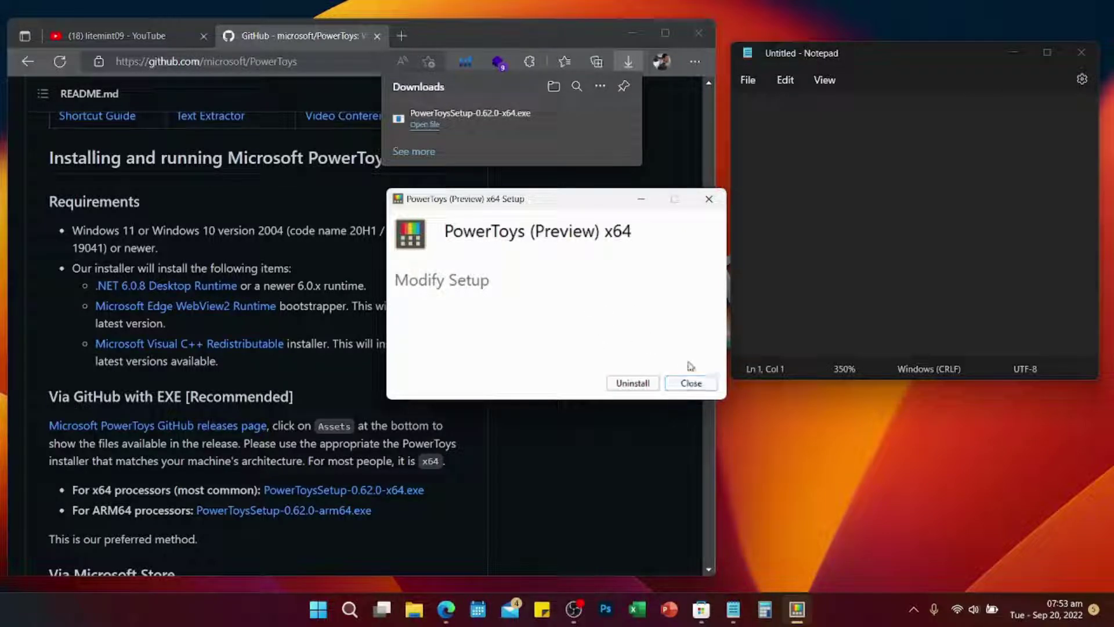
click(694, 384)
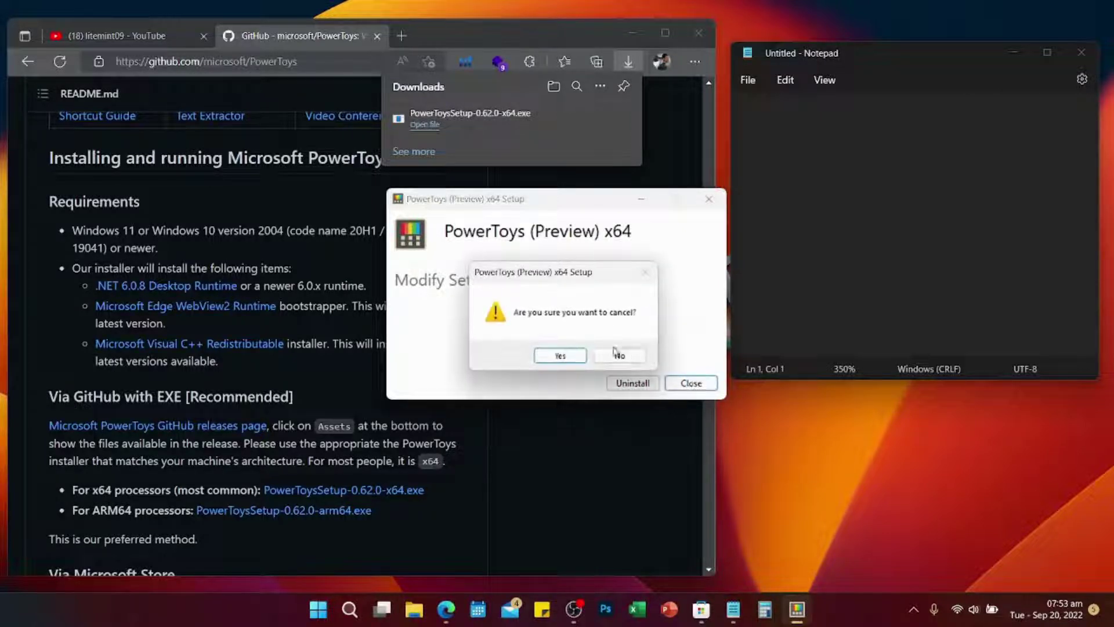
click(558, 355)
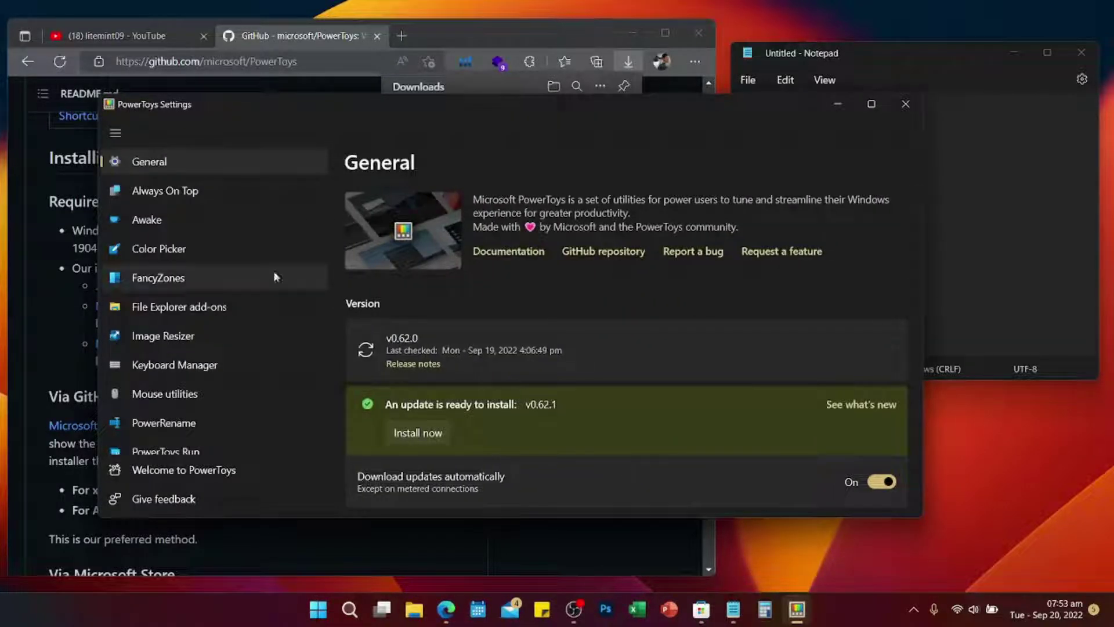
- Change Text Extractor's activation shortcut from Win+Shift+Z to Win+Shift+A and save it
scroll(276, 277, down, 4)
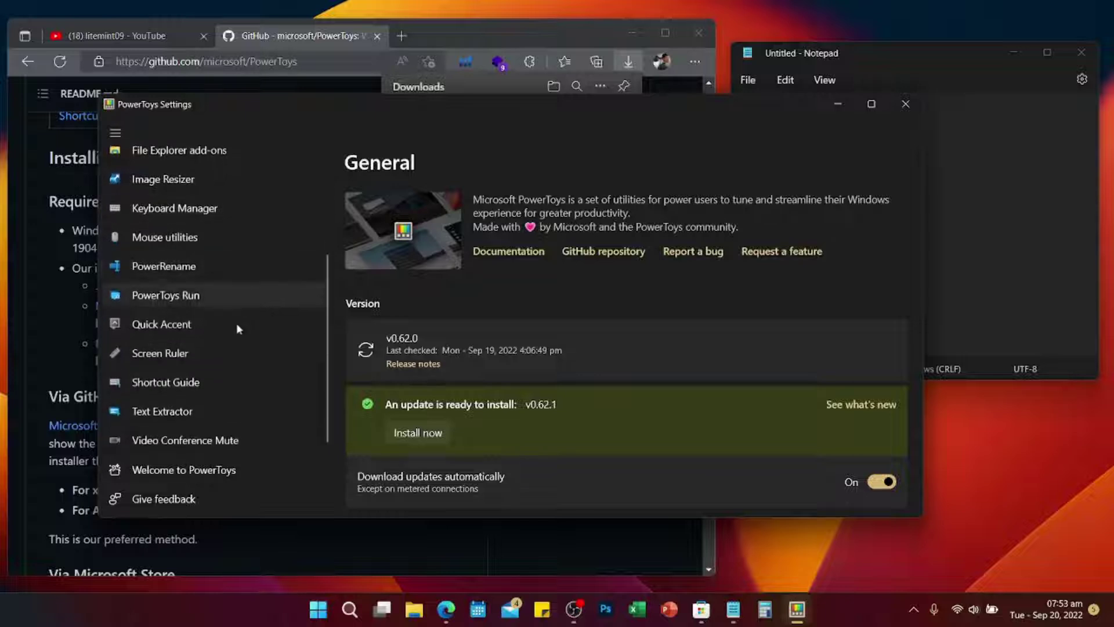
click(178, 413)
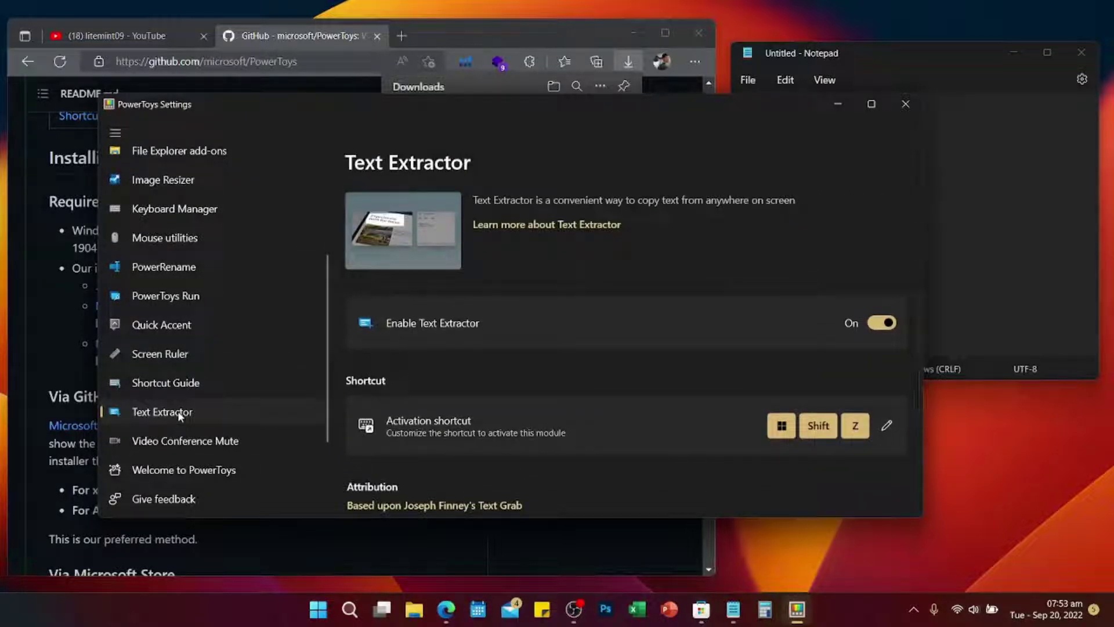
scroll(880, 329, down, 1)
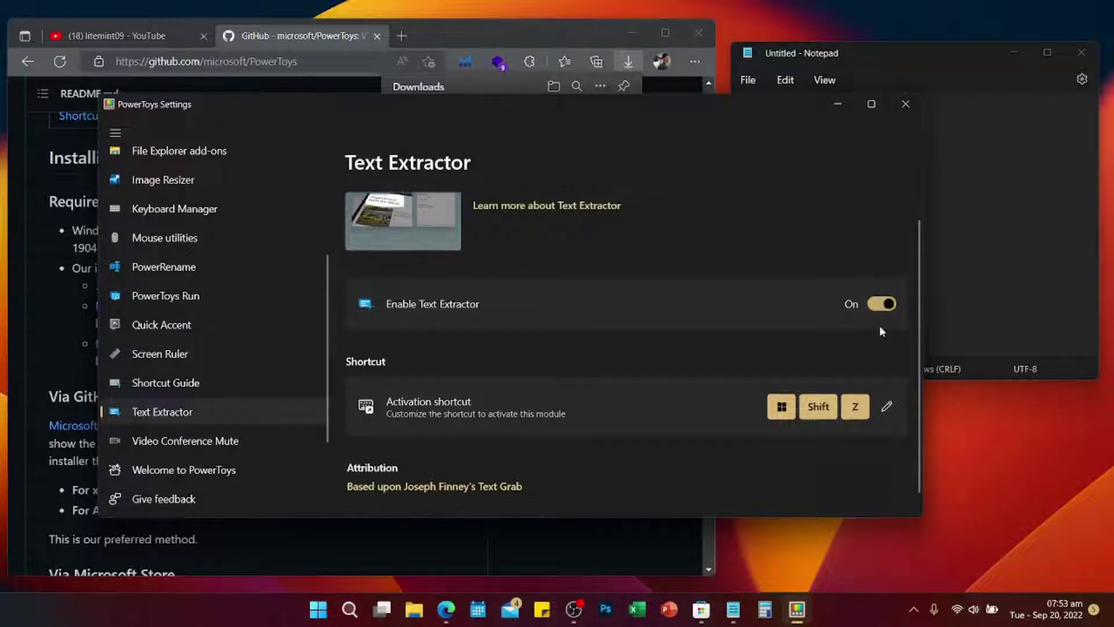
click(886, 393)
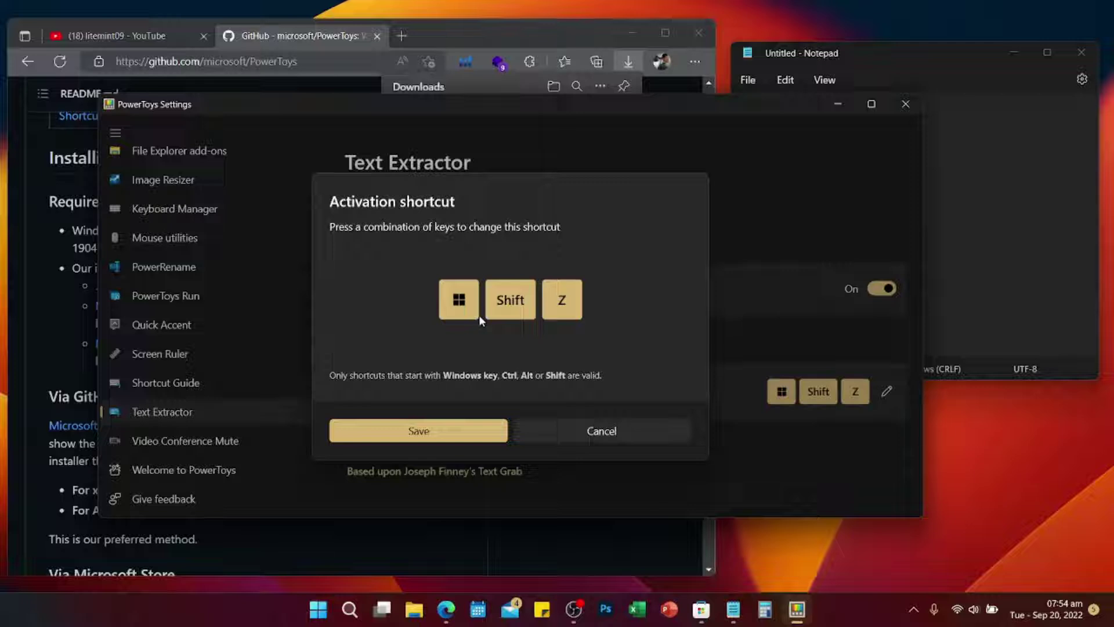
key(super+shift+a)
click(455, 432)
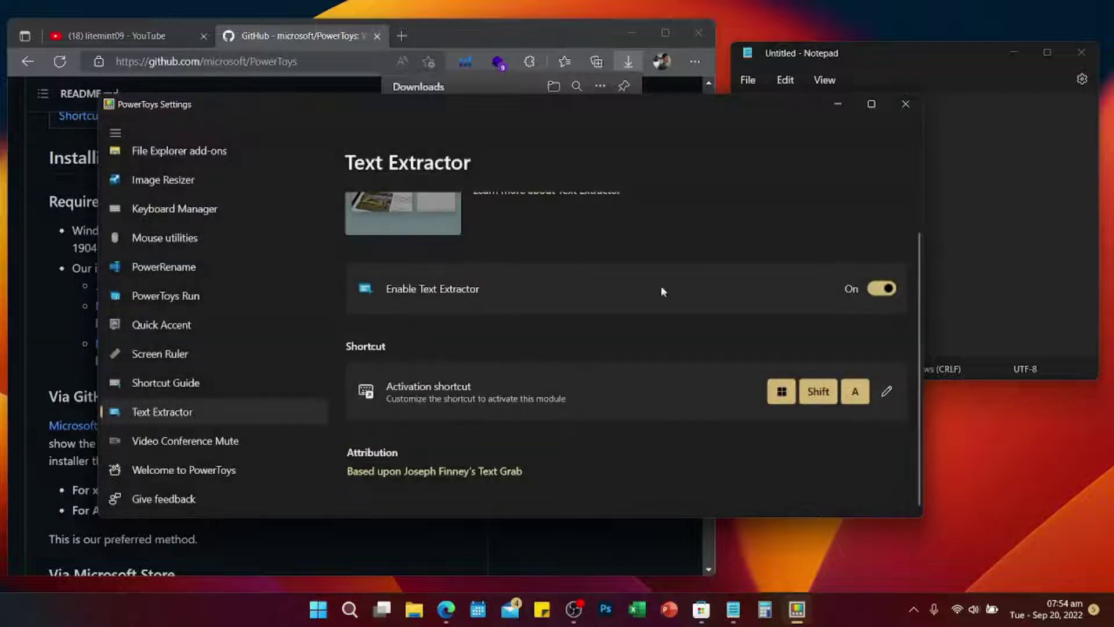
- Extract the 'Installing and running Microsoft PowerToys' heading and paste it into the empty Notepad
click(839, 103)
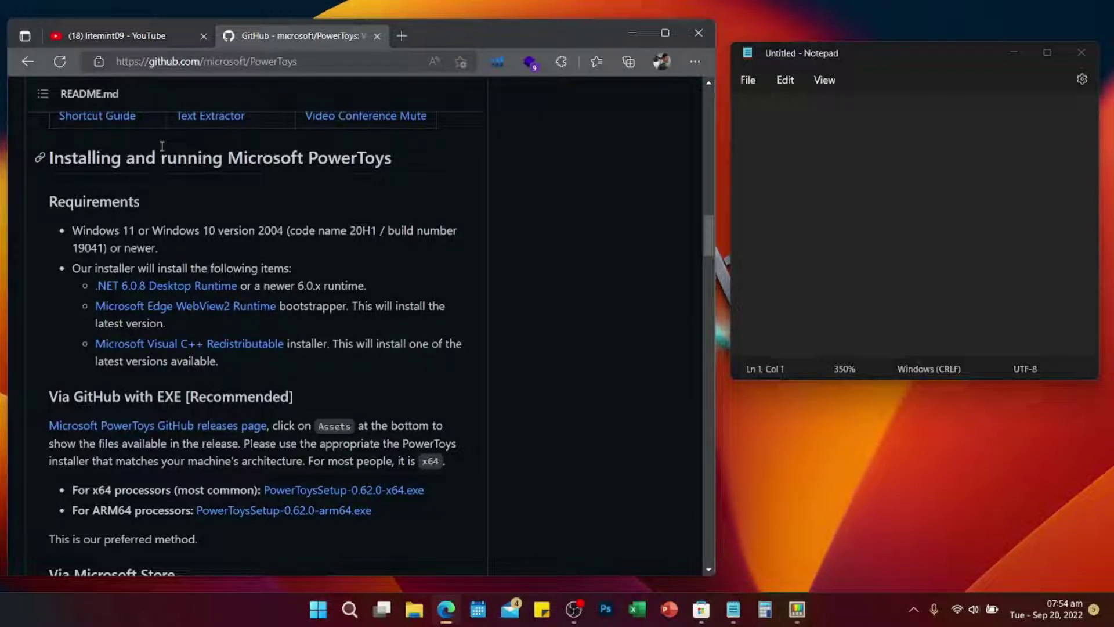
key(super+shift+t)
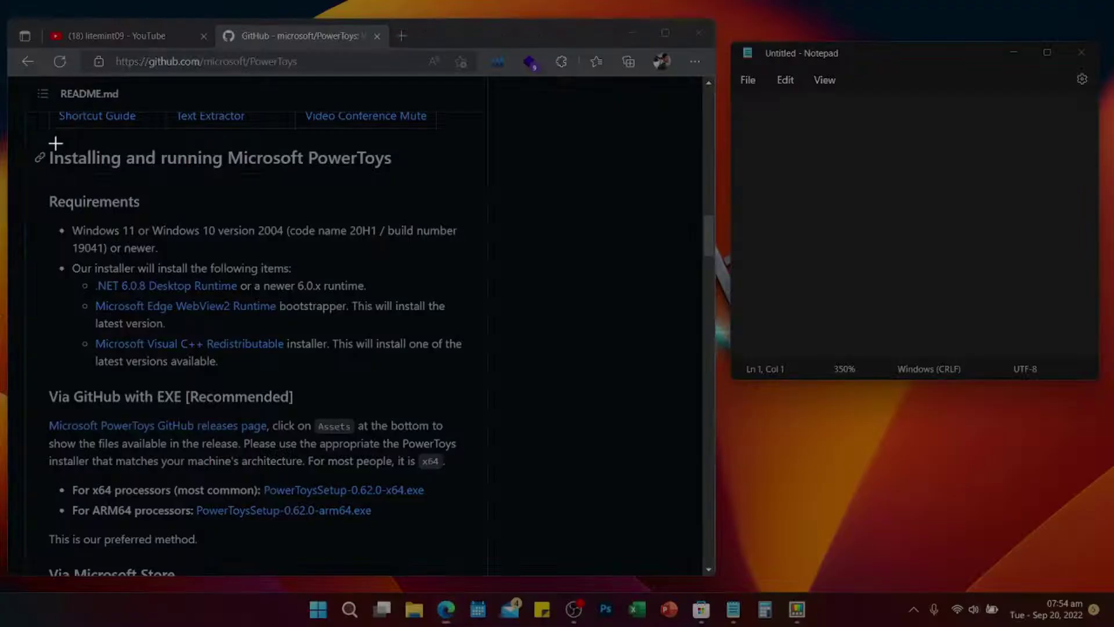
drag(45, 144, 406, 178)
click(894, 141)
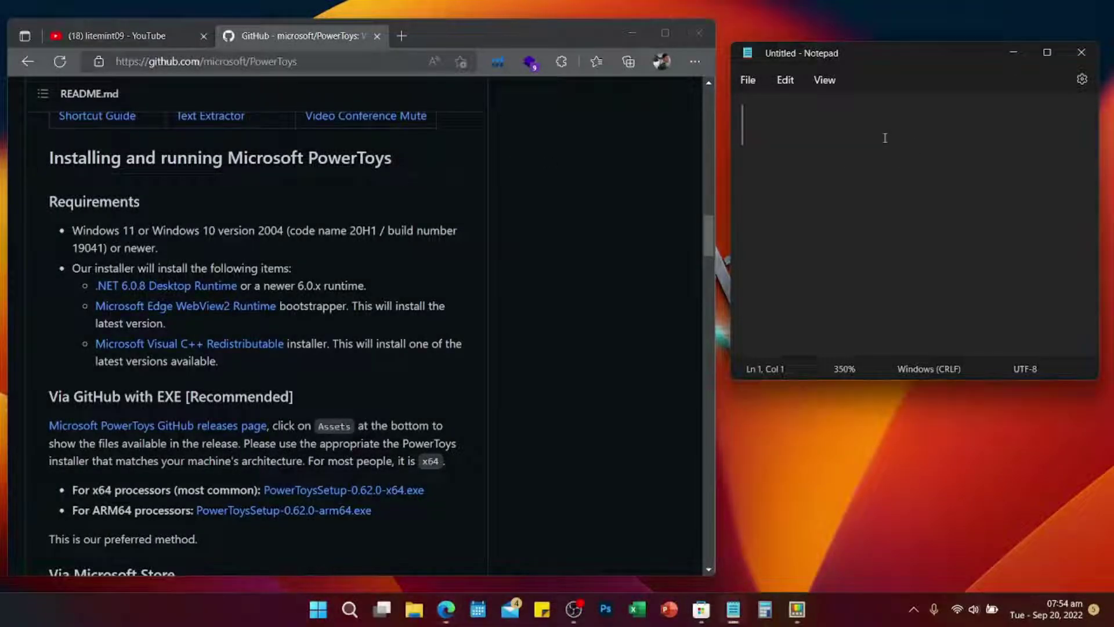
text(Installing and running Microsoft Power Toys)
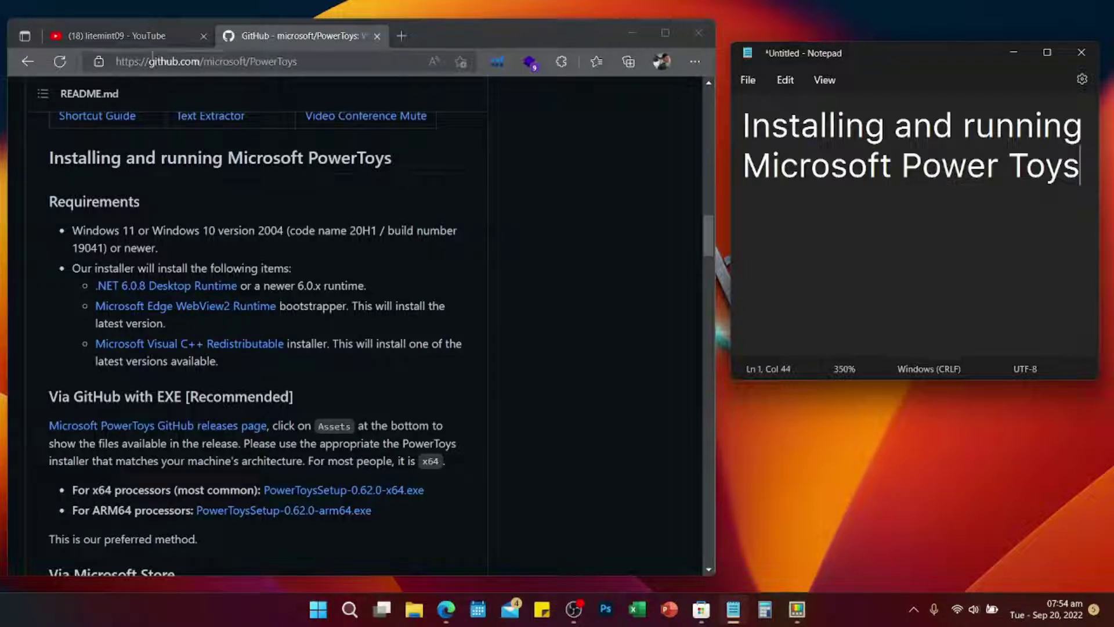
click(124, 36)
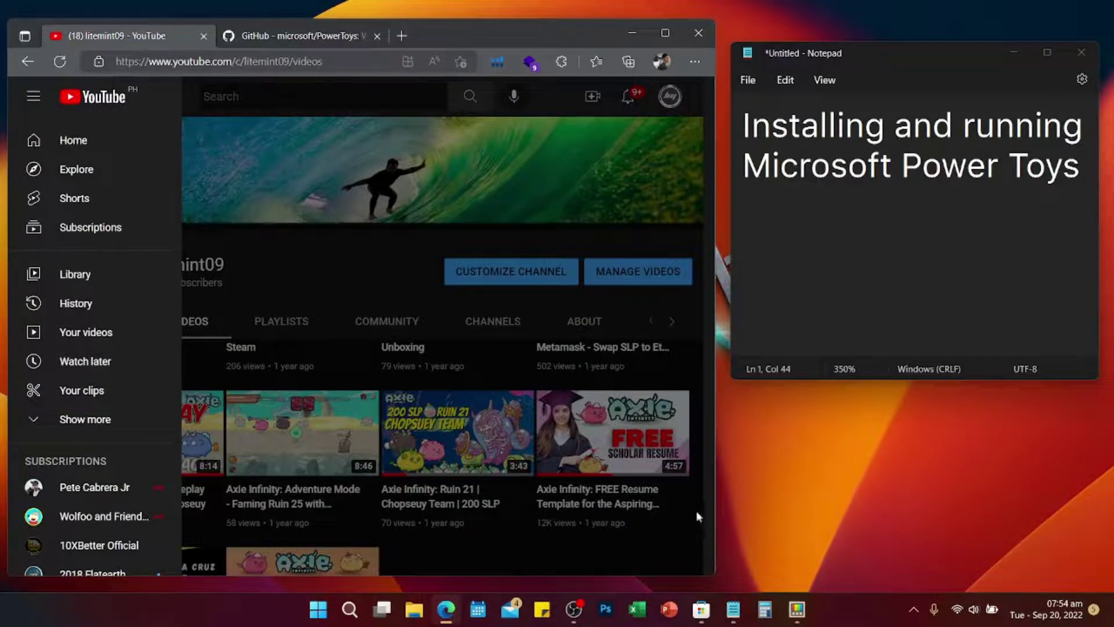
- Replace Notepad's text with the Windows 11 thumbnail words, then clear it
scroll(189, 347, up, 1)
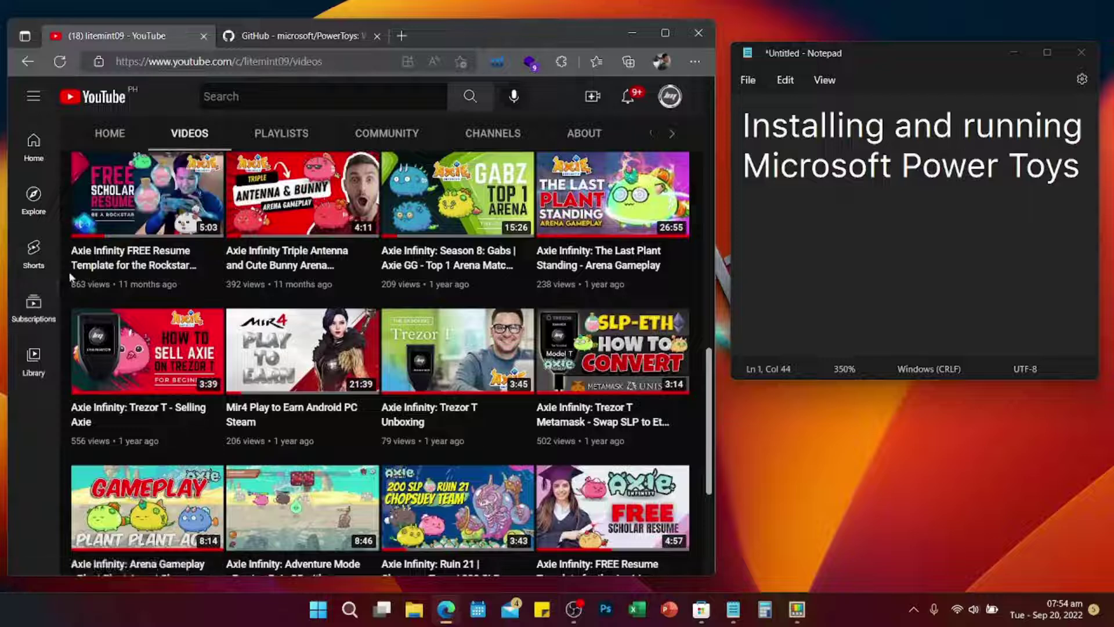
scroll(69, 271, up, 2)
scroll(69, 272, up, 1)
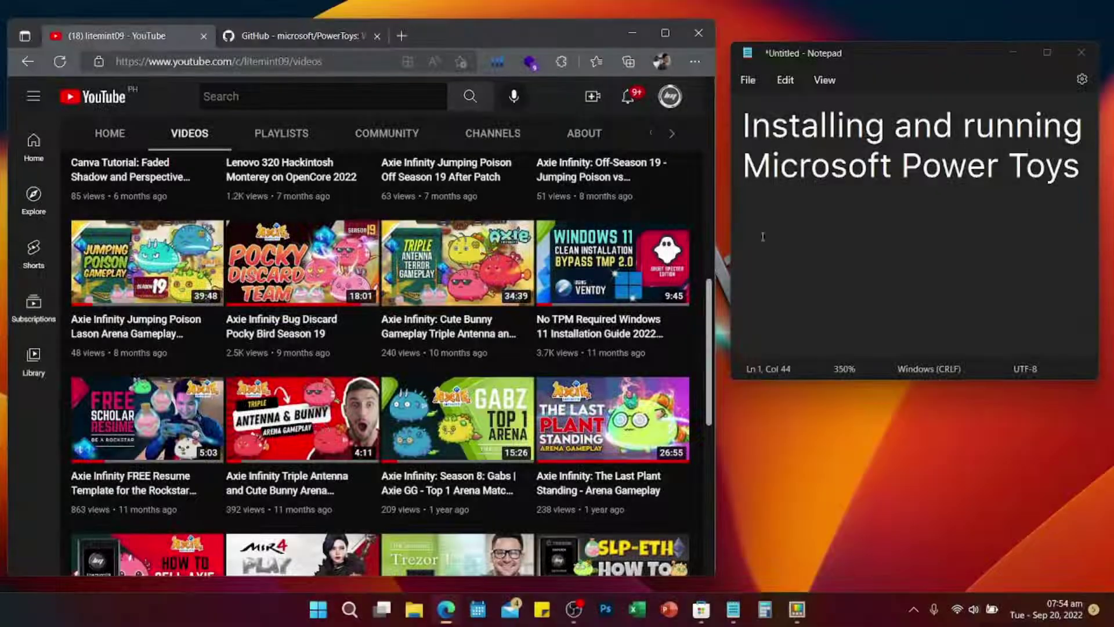
click(783, 207)
key(ctrl+a)
text(WINDOWS II CLEAN INSTALLATION BYPASS TMP 2.0)
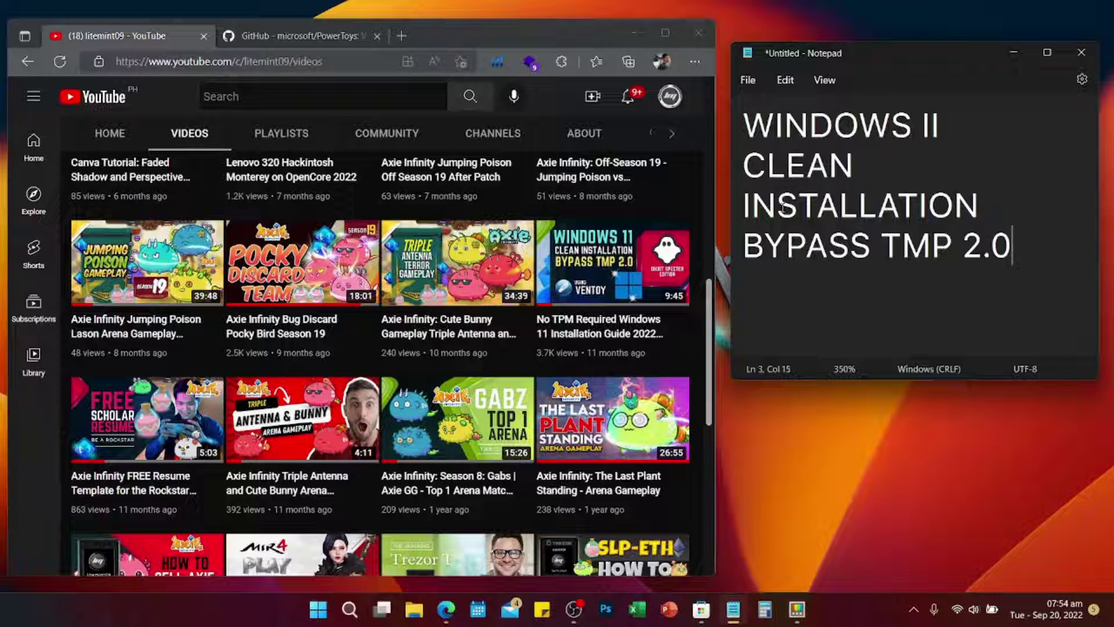
key(ctrl+a)
key(BackSpace)
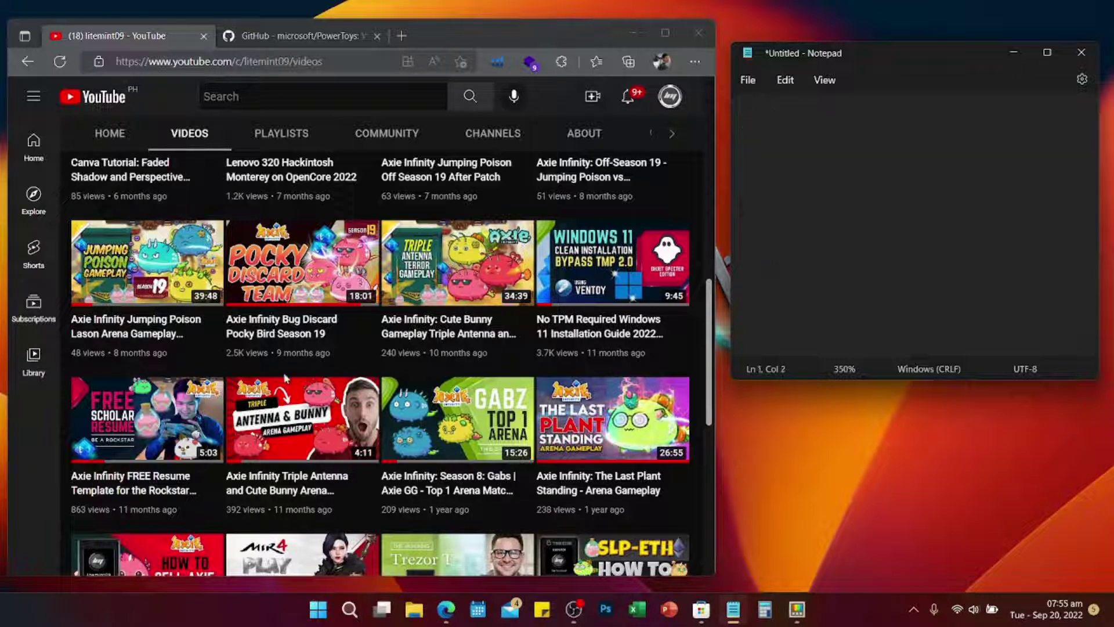
- Extract the FREE SCHOLAR thumbnail's words into Notepad, then delete them
key(super+shift+t)
drag(87, 387, 143, 437)
text([FRÉÉ SCHOLAR A ROCKSTAR)
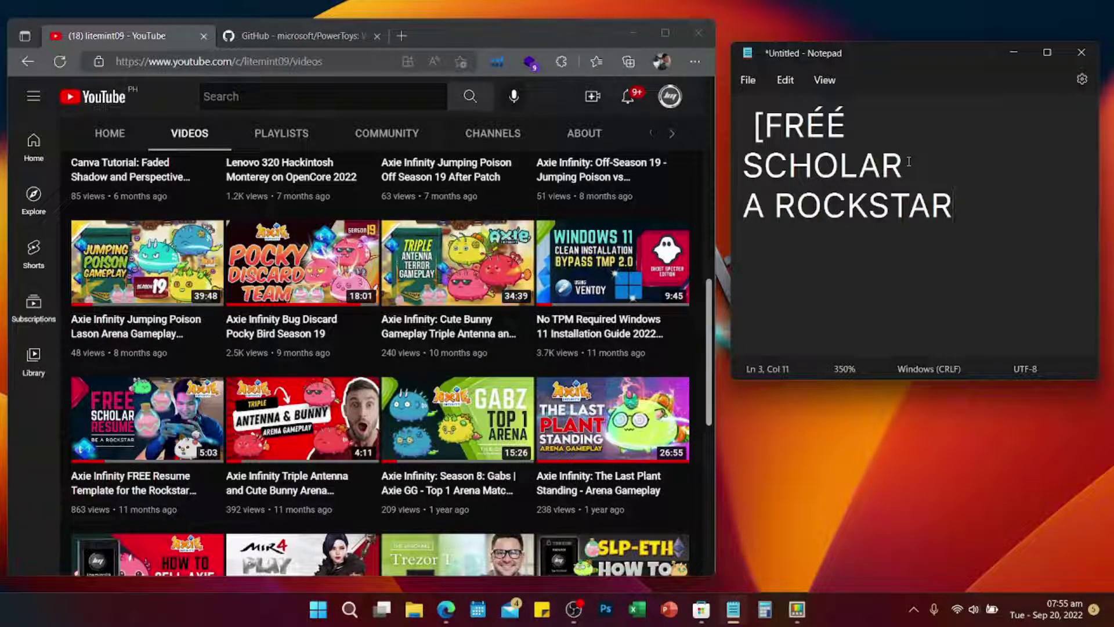
key(ctrl+a)
key(BackSpace)
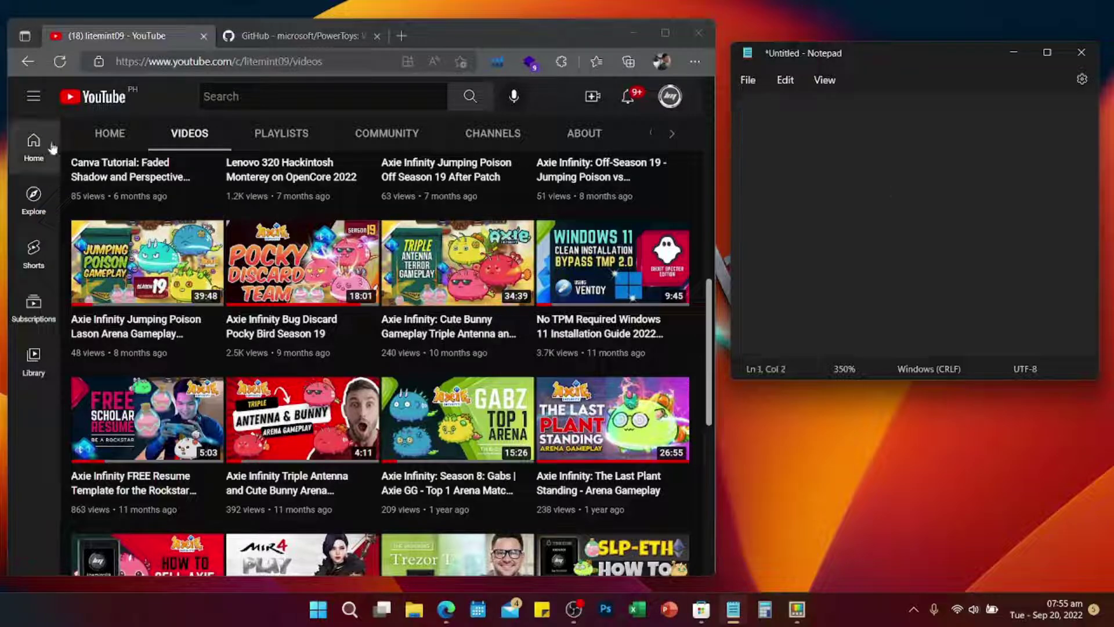
- Expand the YouTube sidebar and paste its ten entries, Home through Show more, into Notepad
click(35, 97)
key(super+shift+s)
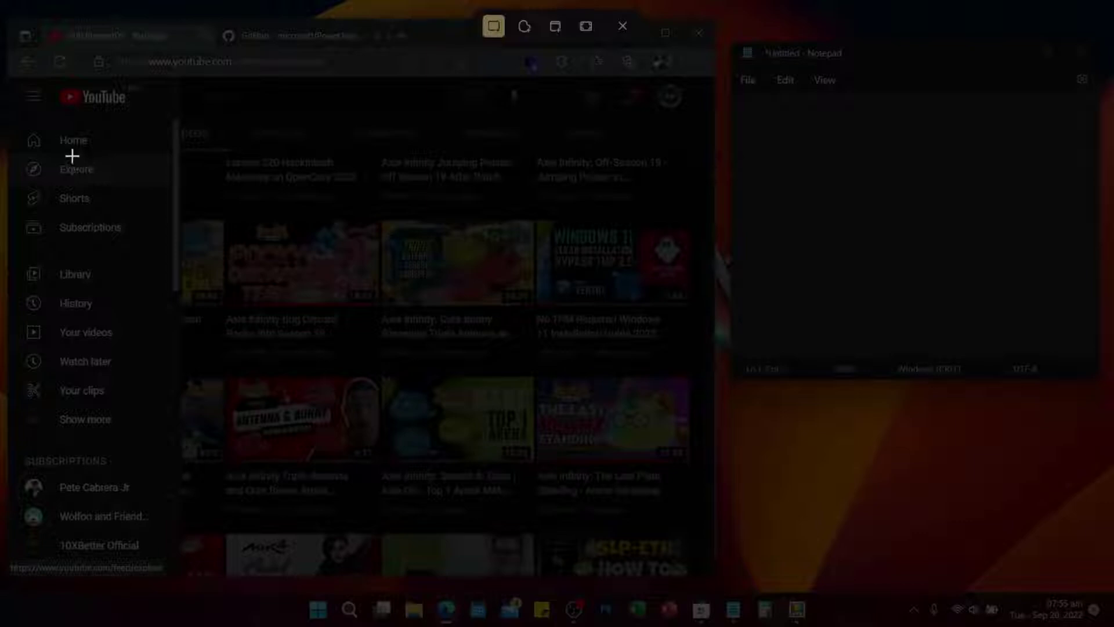
drag(55, 127, 135, 432)
text(Home Explore Shorts Subscriptions Library History Your videos Watch later Your clips Show more)
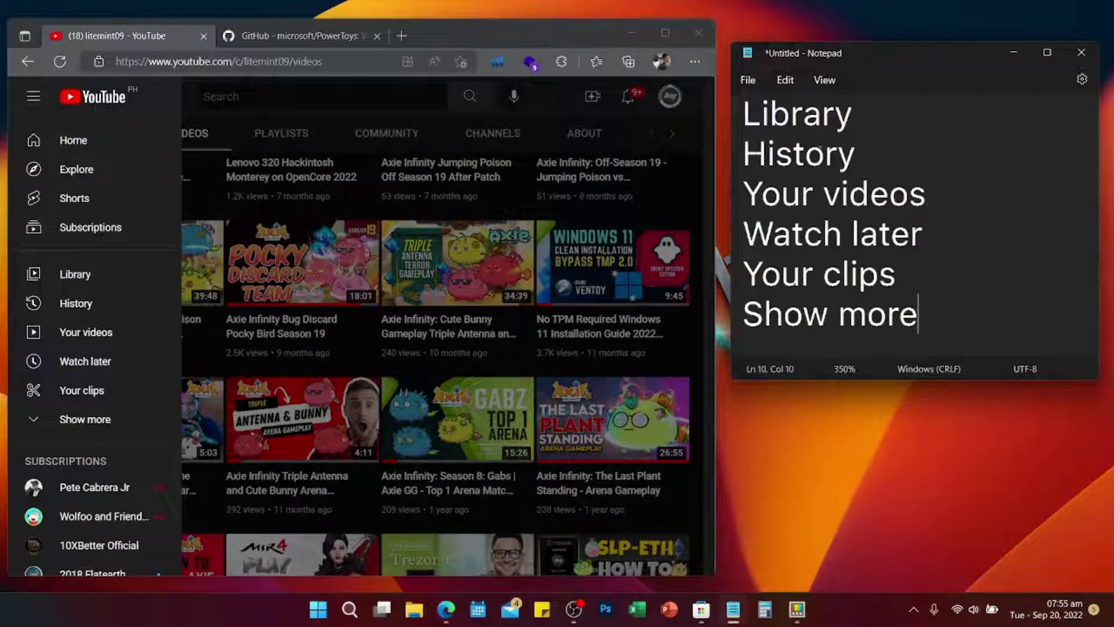
scroll(888, 219, up, 2)
scroll(889, 219, down, 2)
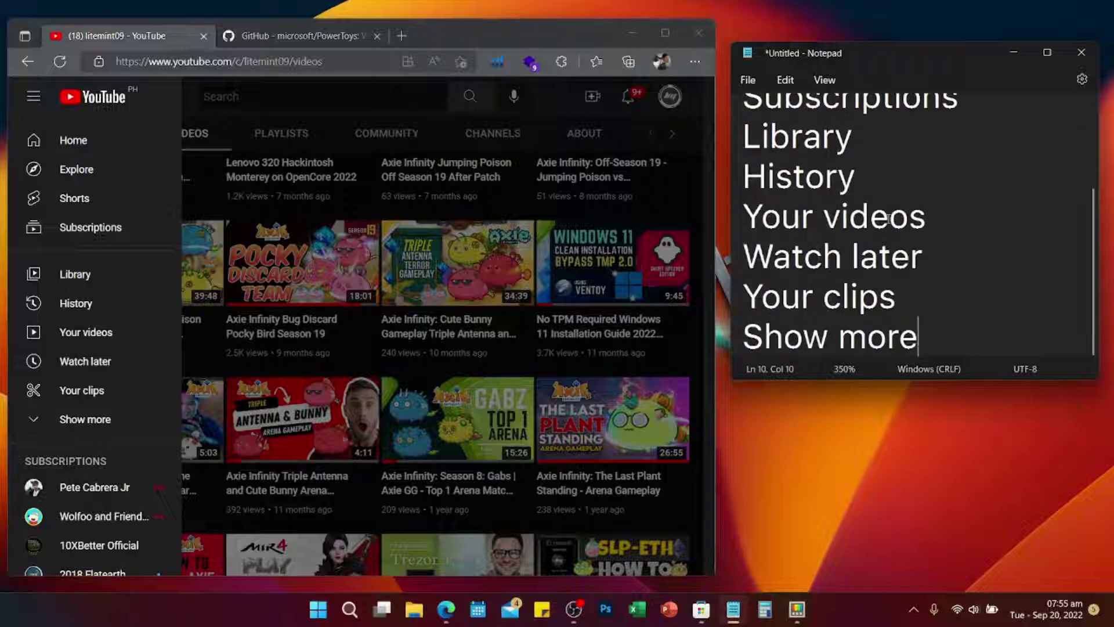